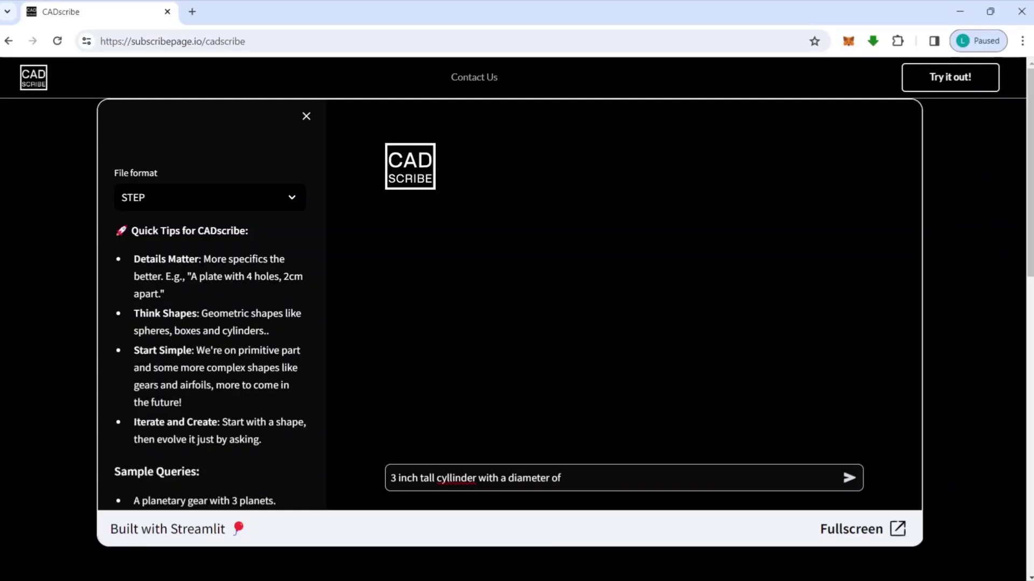
{"action": "type", "text": "2 inches"}
Generate the 3-inch tall, 2-inch diameter cylinder and orbit it in the expanded viewer.
{"action": "key", "text": "Return"}
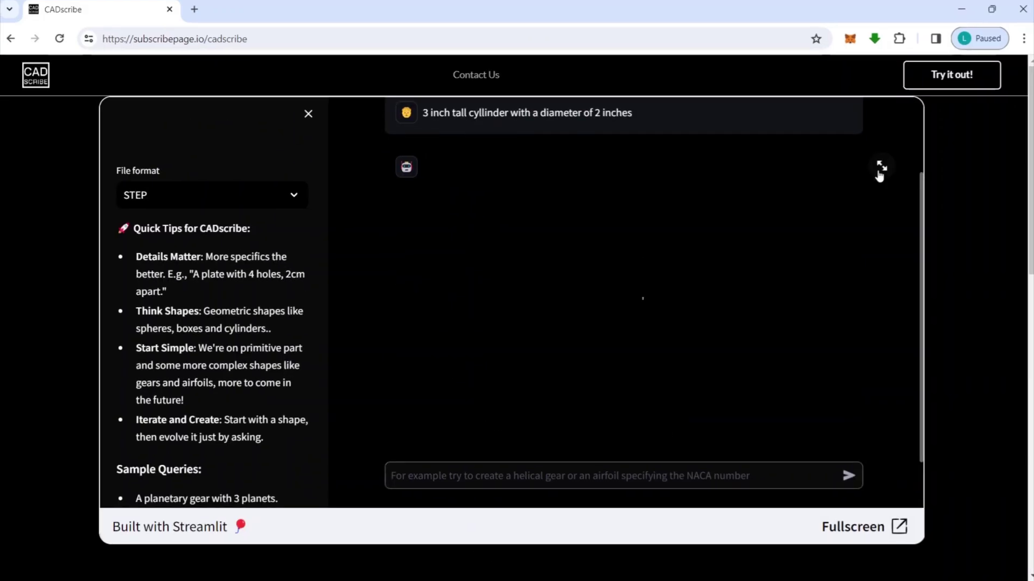
{"action": "left_click", "coordinate": [879, 168]}
{"action": "left_click_drag", "start_coordinate": [595, 299], "coordinate": [732, 270]}
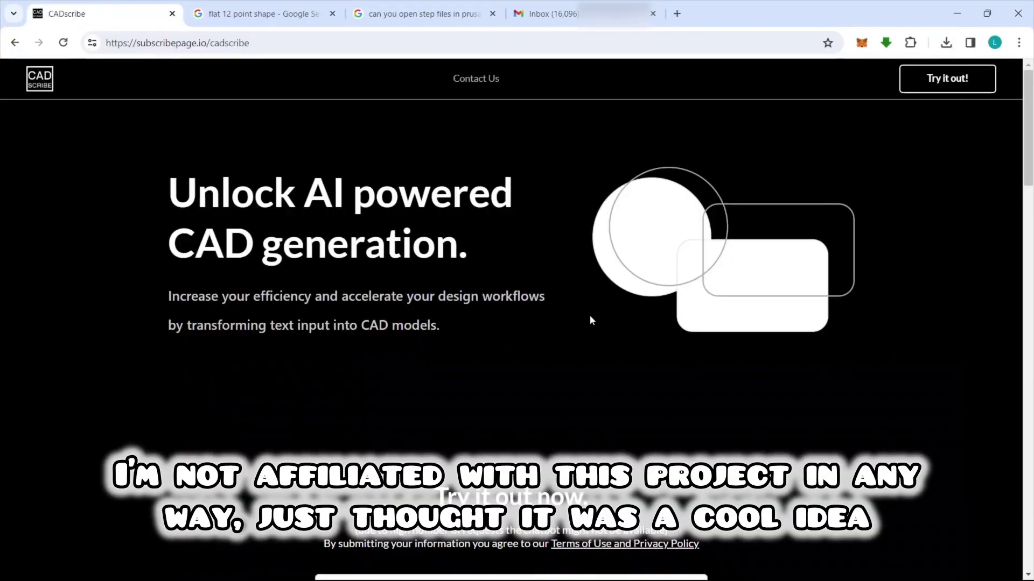
{"action": "scroll", "coordinate": [586, 316], "scroll_direction": "down", "scroll_amount": 2}
{"action": "scroll", "coordinate": [404, 242], "scroll_direction": "down", "scroll_amount": 2}
{"action": "left_click_drag", "start_coordinate": [294, 157], "coordinate": [481, 240]}
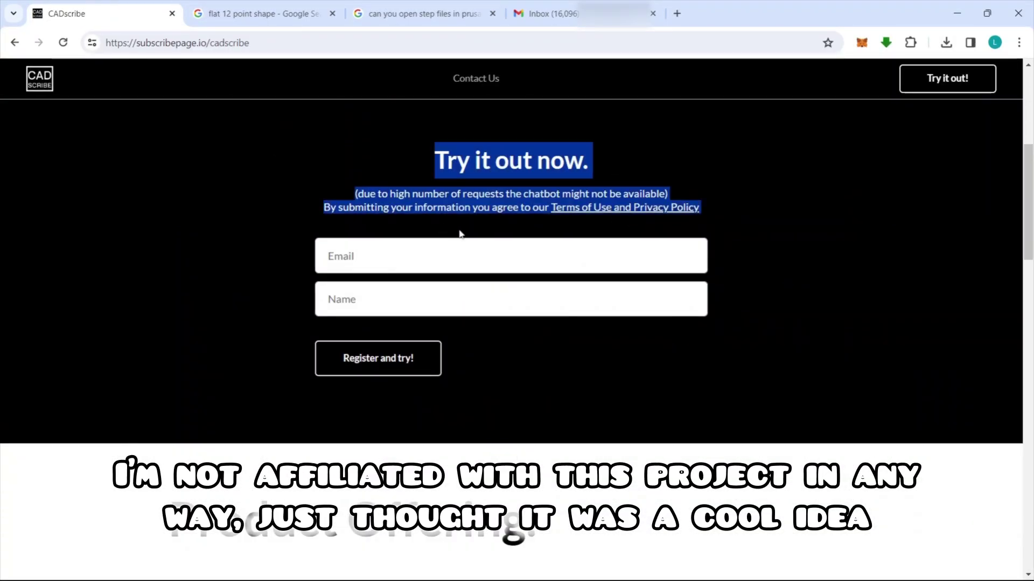
Clear the accidental text selection on the CADscribe landing page.
{"action": "left_click", "coordinate": [797, 276]}
{"action": "scroll", "coordinate": [807, 217], "scroll_direction": "up", "scroll_amount": 1}
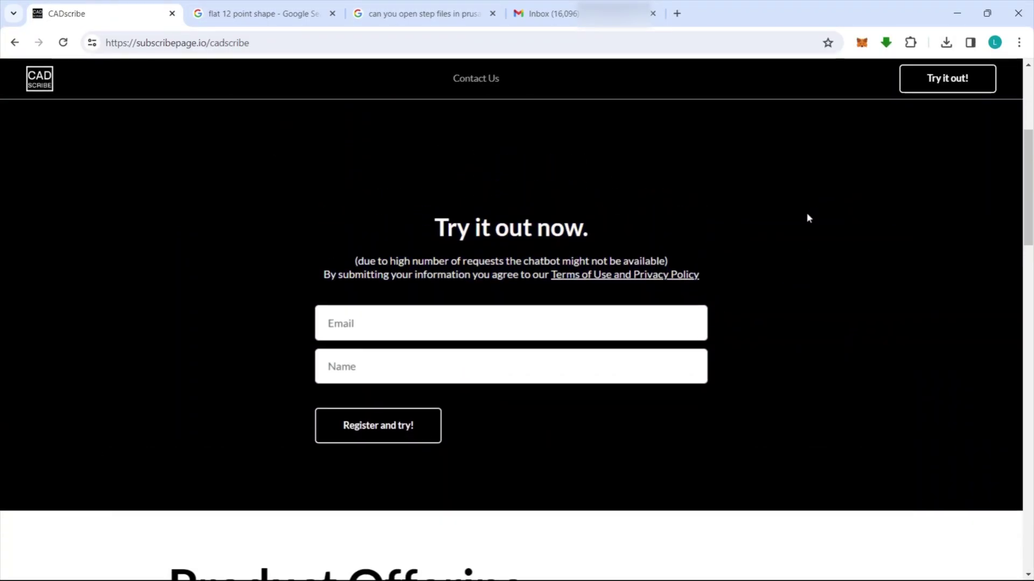
{"action": "scroll", "coordinate": [807, 217], "scroll_direction": "down", "scroll_amount": 1}
{"action": "scroll", "coordinate": [803, 226], "scroll_direction": "down", "scroll_amount": 3}
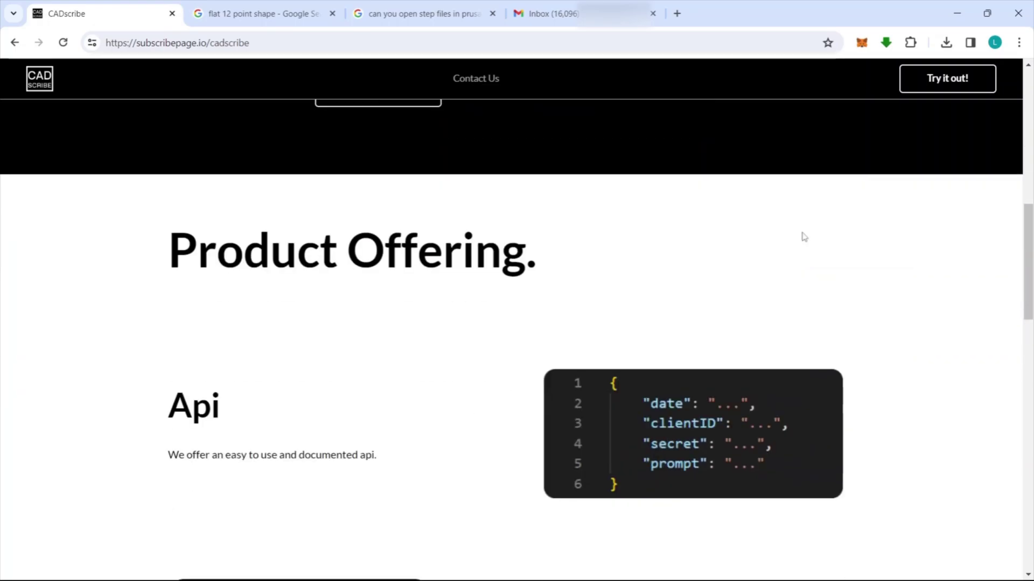
{"action": "scroll", "coordinate": [804, 237], "scroll_direction": "down", "scroll_amount": 1}
{"action": "scroll", "coordinate": [804, 237], "scroll_direction": "down", "scroll_amount": 2}
{"action": "scroll", "coordinate": [803, 237], "scroll_direction": "down", "scroll_amount": 2}
{"action": "scroll", "coordinate": [803, 237], "scroll_direction": "down", "scroll_amount": 1}
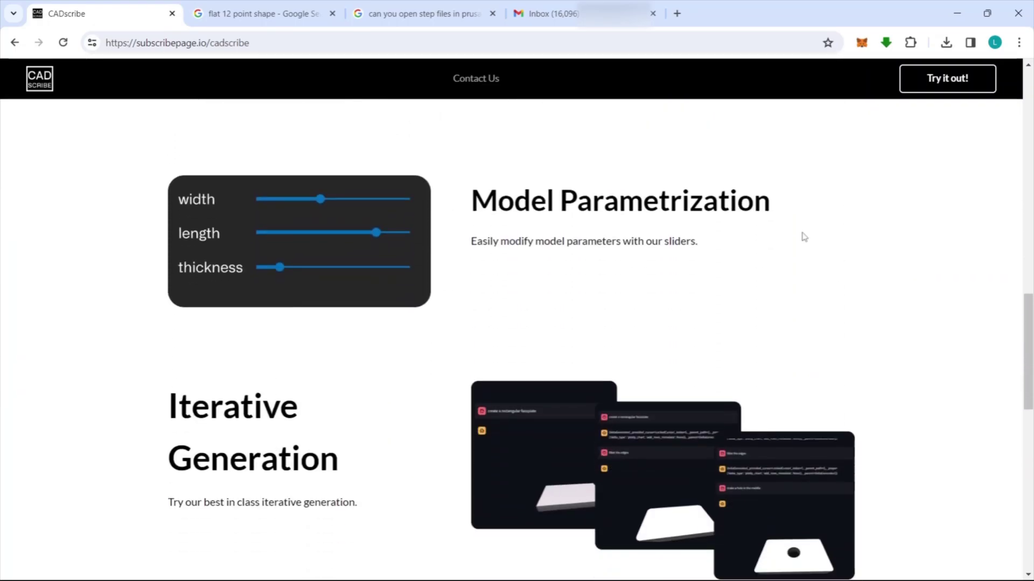
{"action": "scroll", "coordinate": [803, 237], "scroll_direction": "down", "scroll_amount": 2}
{"action": "scroll", "coordinate": [804, 236], "scroll_direction": "down", "scroll_amount": 1}
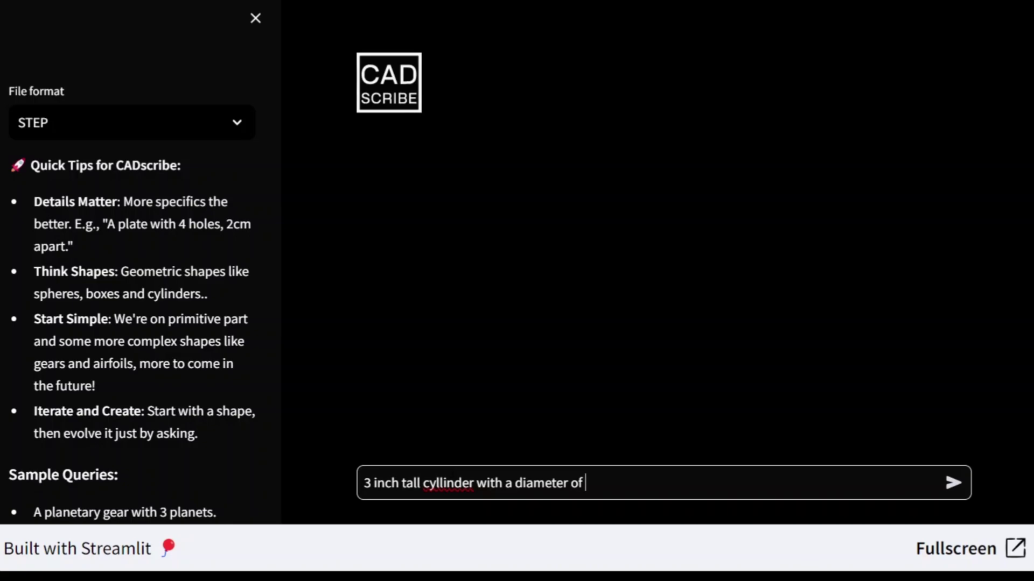
{"action": "type", "text": "inches"}
Submit the 3-inch tall, 2-inch diameter cylinder prompt, orbit the result, and leave full-size view.
{"action": "key", "text": "Return"}
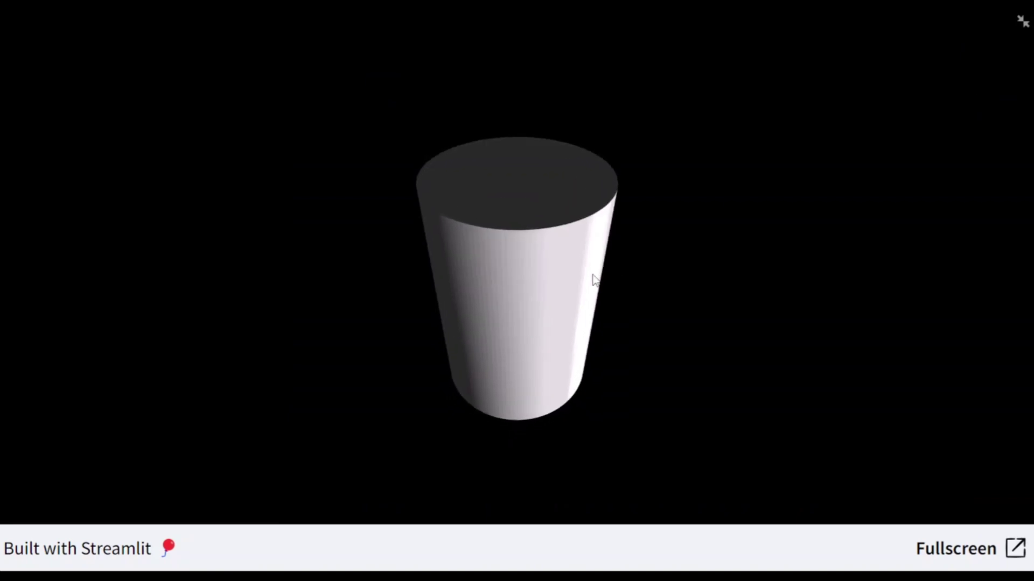
{"action": "mouse_move", "coordinate": [593, 277]}
{"action": "left_mouse_down"}
{"action": "mouse_move", "coordinate": [703, 289]}
{"action": "mouse_move", "coordinate": [791, 272]}
{"action": "mouse_move", "coordinate": [1022, 21]}
{"action": "left_mouse_up"}
{"action": "left_click", "coordinate": [1022, 21]}
{"action": "type", "text": "add 4 holes to the cyllinder with each hole having a rad"}
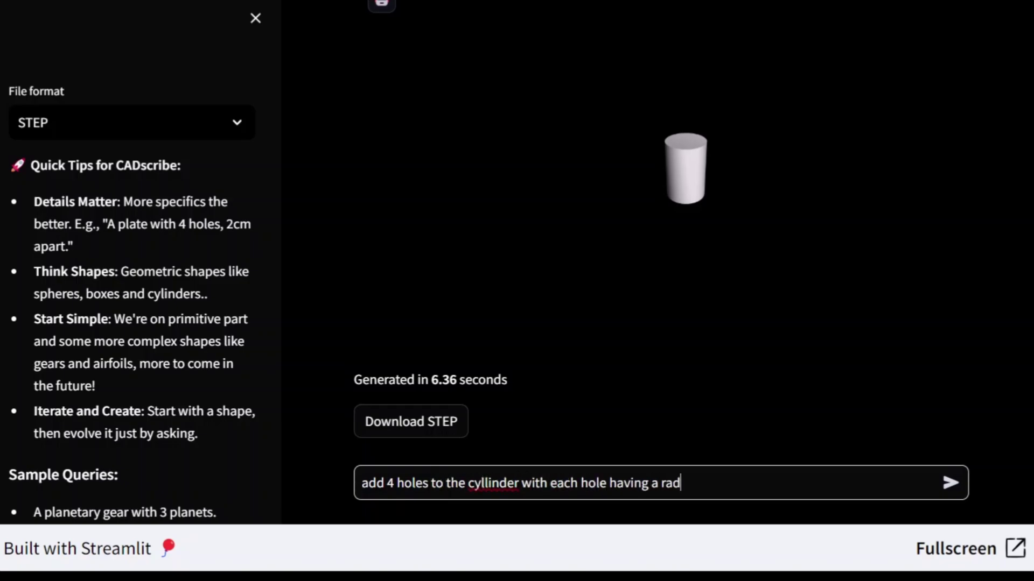
{"action": "type", "text": "ius 1cm"}
Request four holes, then recall the prompt and delete its old height value.
{"action": "key", "text": "Return"}
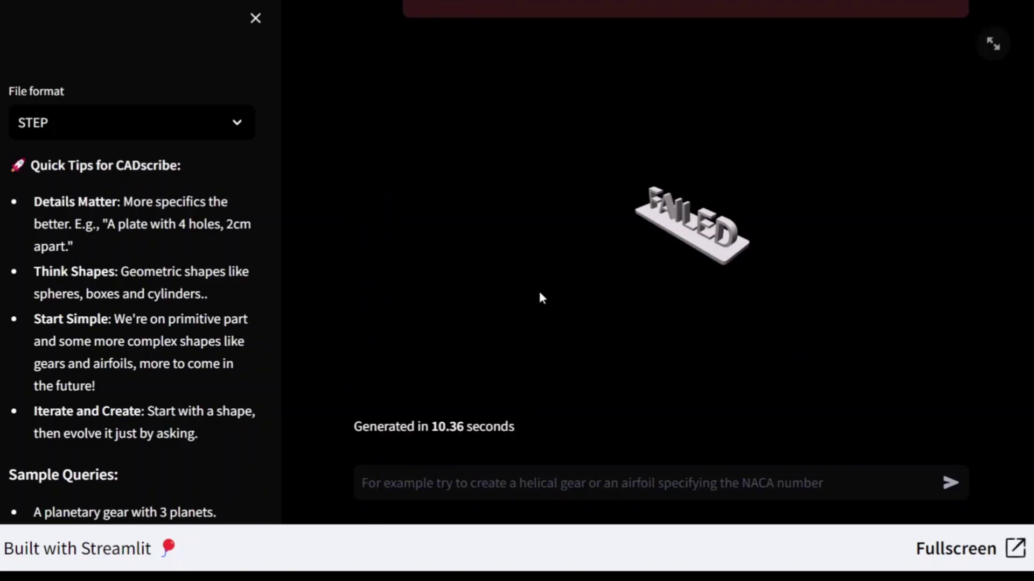
{"action": "type", "text": "3 inch tall cyllinder with a diameter of 2 inches."}
{"action": "key", "text": "Home"}
{"action": "key", "text": "Delete"}
{"action": "type", "text": "4"}
{"action": "key", "text": "End"}
{"action": "type", "text": "add 4 cyllinder circls"}
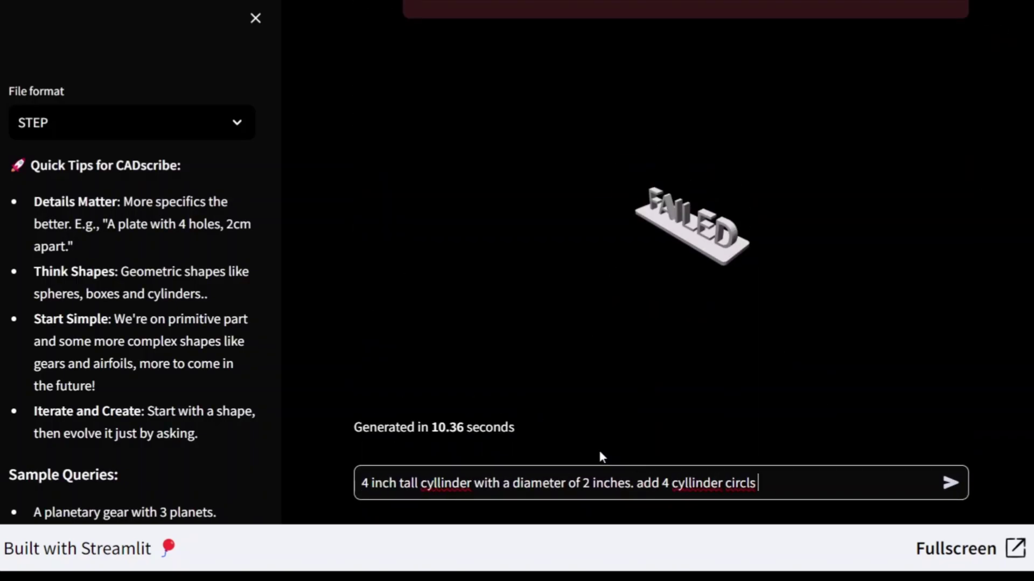
Fix the 'cyllinder' and 'circls' misspellings and resubmit the four-holes prompt.
{"action": "right_click", "coordinate": [696, 483]}
{"action": "left_click", "coordinate": [738, 142]}
{"action": "key", "text": "End"}
{"action": "key", "text": "BackSpace"}
{"action": "key", "text": "BackSpace"}
{"action": "type", "text": "les with"}
{"action": "key", "text": "Return"}
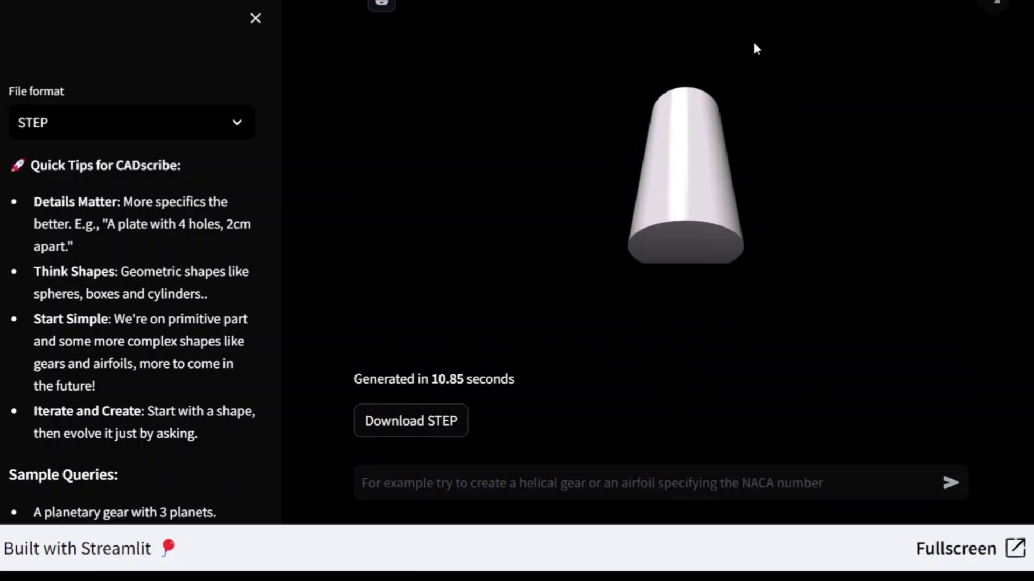
{"action": "scroll", "coordinate": [755, 46], "scroll_direction": "up", "scroll_amount": 5}
Copy the last prompt into the input, reword it, and correct 'cyllinder' to 'cylinder'.
{"action": "triple_click", "coordinate": [565, 170]}
{"action": "key", "text": "ctrl+c"}
{"action": "scroll", "coordinate": [655, 324], "scroll_direction": "down", "scroll_amount": 5}
{"action": "left_click", "coordinate": [654, 484]}
{"action": "key", "text": "ctrl+v"}
{"action": "type", "text": "remove"}
{"action": "key", "text": "BackSpace"}
{"action": "key", "text": "BackSpace"}
{"action": "key", "text": "BackSpace"}
{"action": "type", "text": "s from the big cyllinder to"}
{"action": "right_click", "coordinate": [844, 462]}
{"action": "left_click", "coordinate": [929, 122]}
{"action": "left_click", "coordinate": [884, 462]}
{"action": "type", "text": "c"}
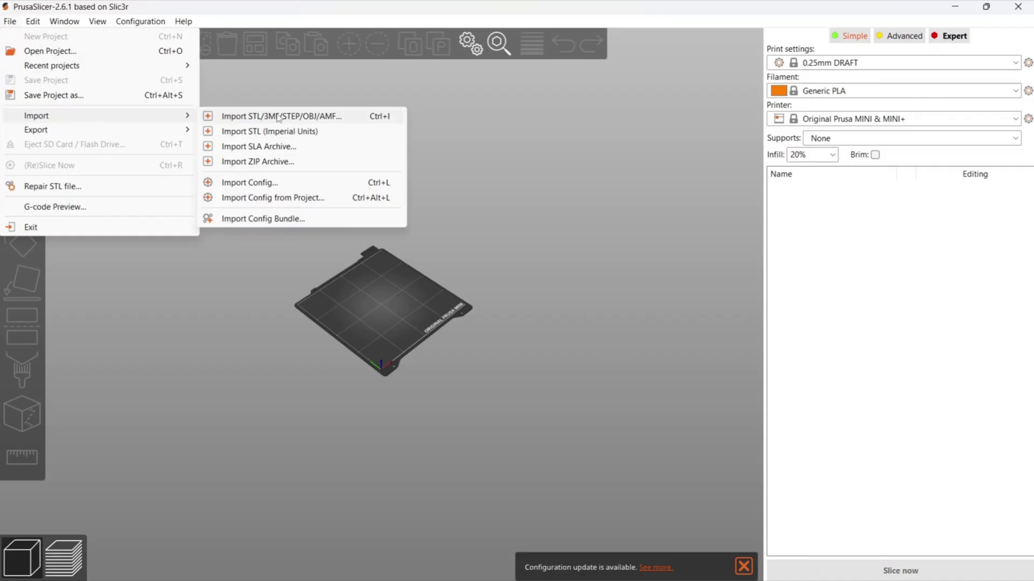
Import 1.STL onto the plate and scale it up to about 1873 percent.
{"action": "left_click", "coordinate": [271, 118]}
{"action": "double_click", "coordinate": [242, 152]}
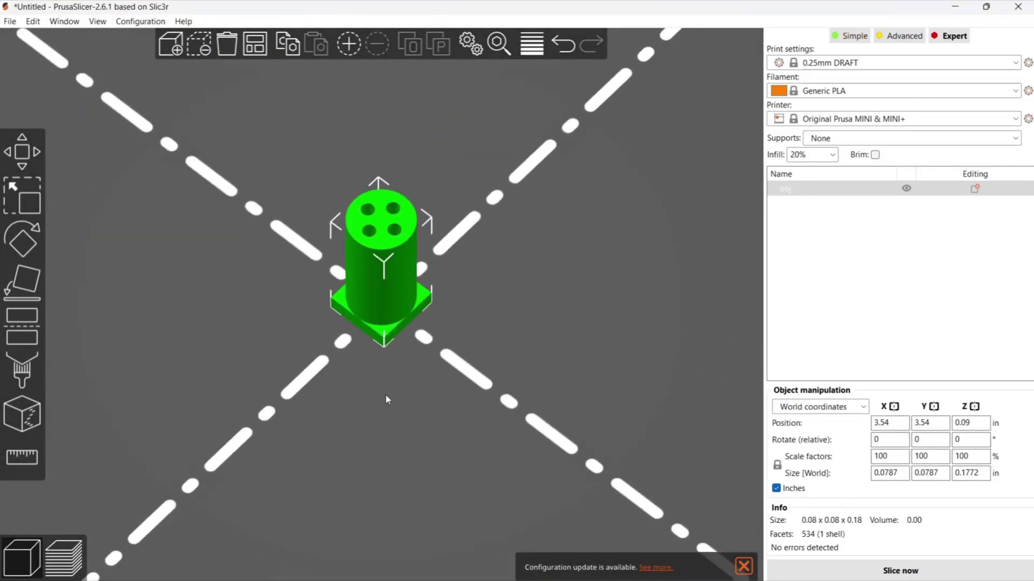
{"action": "key", "text": "s"}
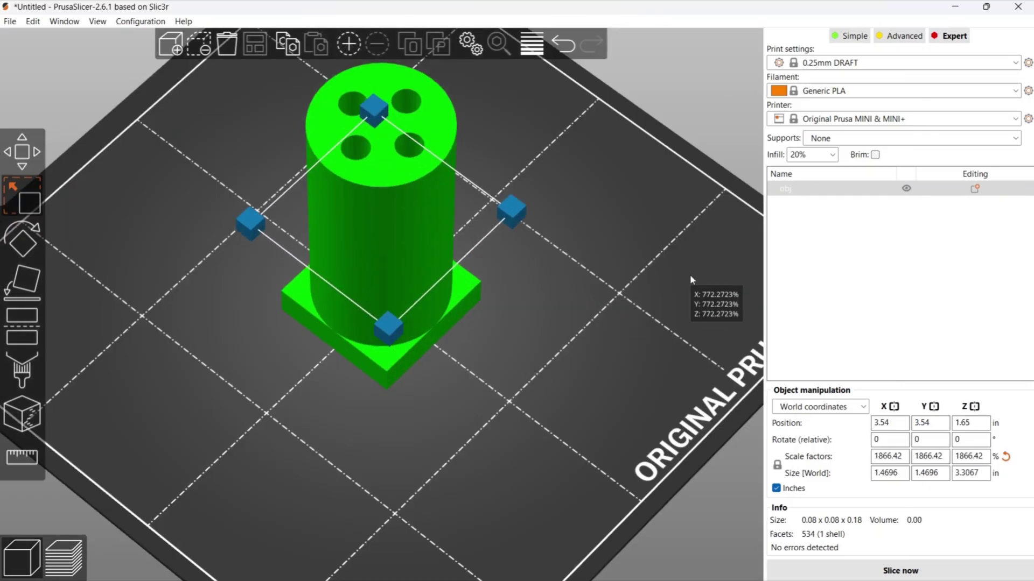
{"action": "left_click_drag", "start_coordinate": [386, 400], "coordinate": [690, 275]}
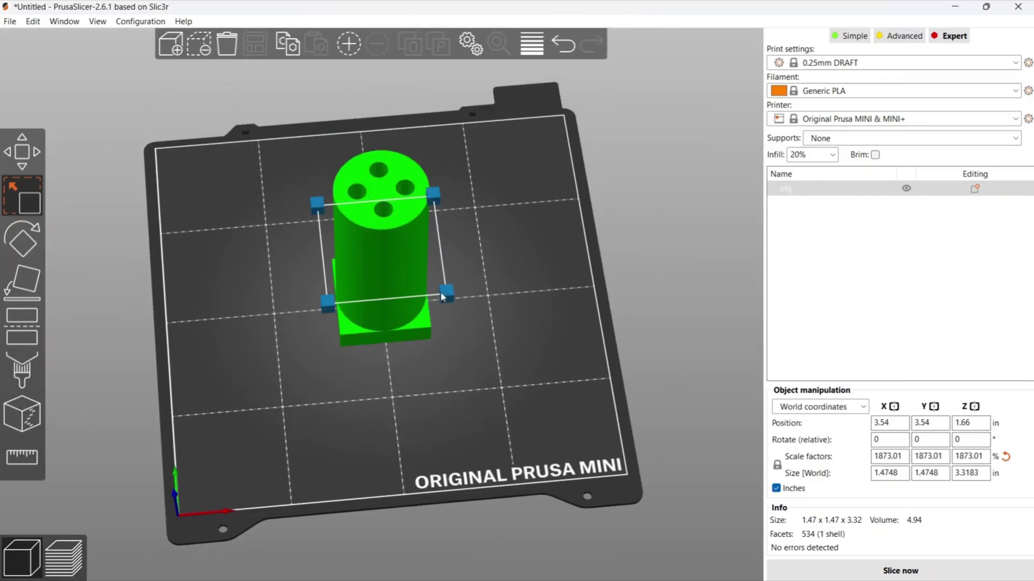
{"action": "left_click_drag", "start_coordinate": [440, 302], "coordinate": [481, 317]}
Check the holder from the front and top views, then slice it.
{"action": "key", "text": "3"}
{"action": "key", "text": "1"}
{"action": "mouse_move", "coordinate": [487, 405]}
{"action": "left_mouse_down"}
{"action": "mouse_move", "coordinate": [487, 388]}
{"action": "mouse_move", "coordinate": [521, 376]}
{"action": "left_mouse_up"}
{"action": "key", "text": "ctrl+r"}
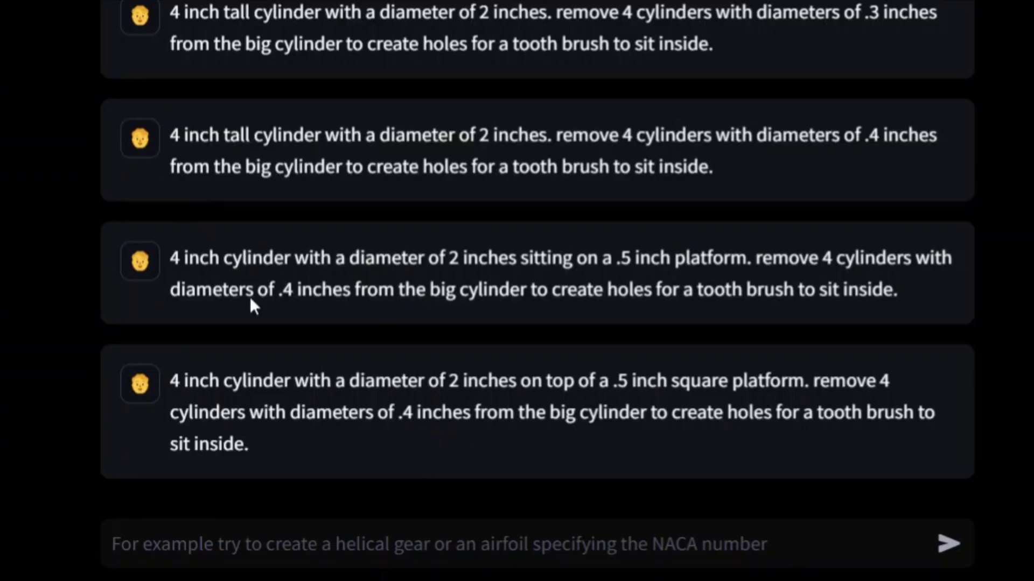
Resubmit the cylinder-on-square-platform prompt and load obj (1).step into the slicer.
{"action": "triple_click", "coordinate": [284, 414]}
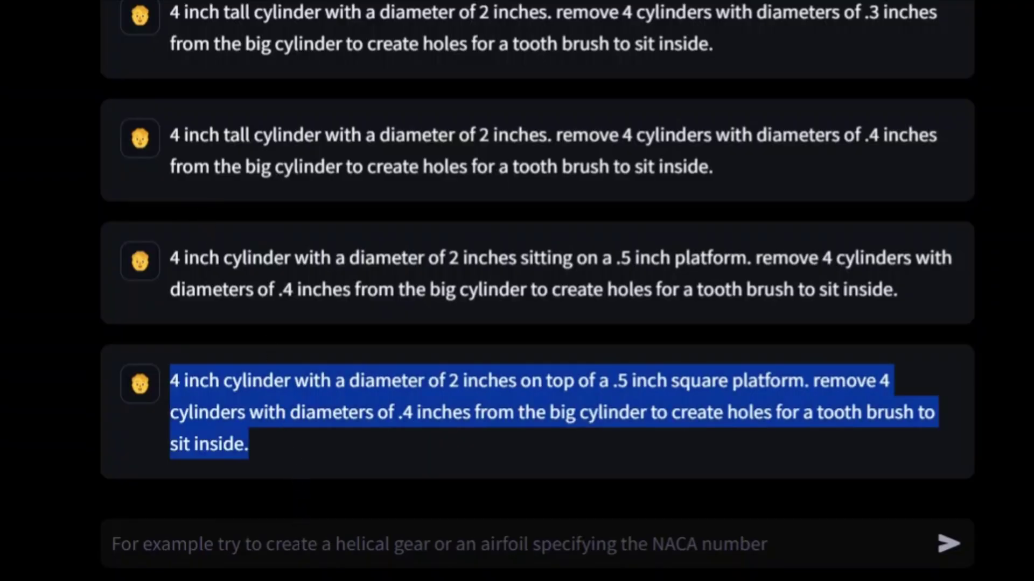
{"action": "key", "text": "ctrl+c"}
{"action": "key", "text": "ctrl+v"}
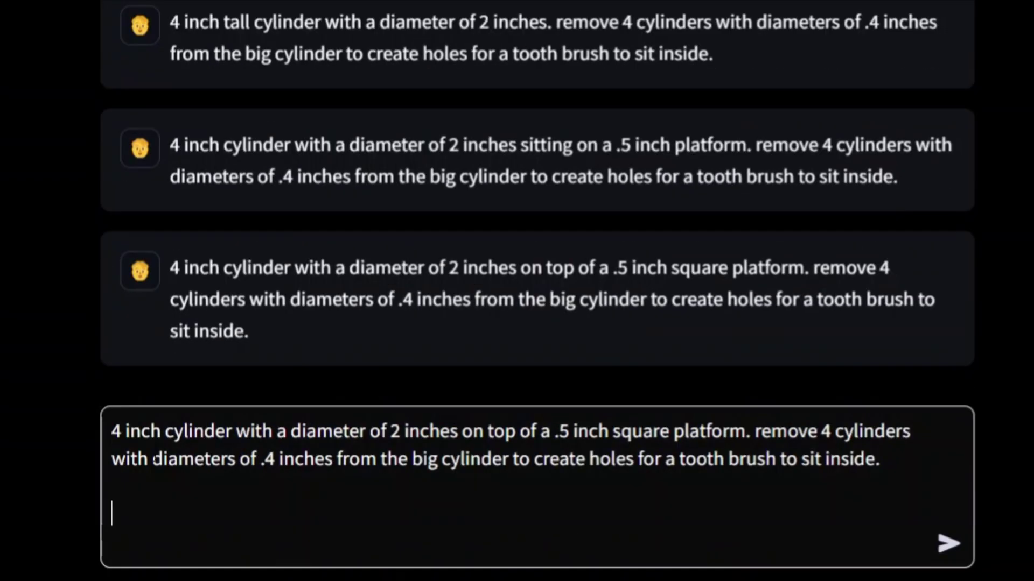
{"action": "key", "text": "BackSpace"}
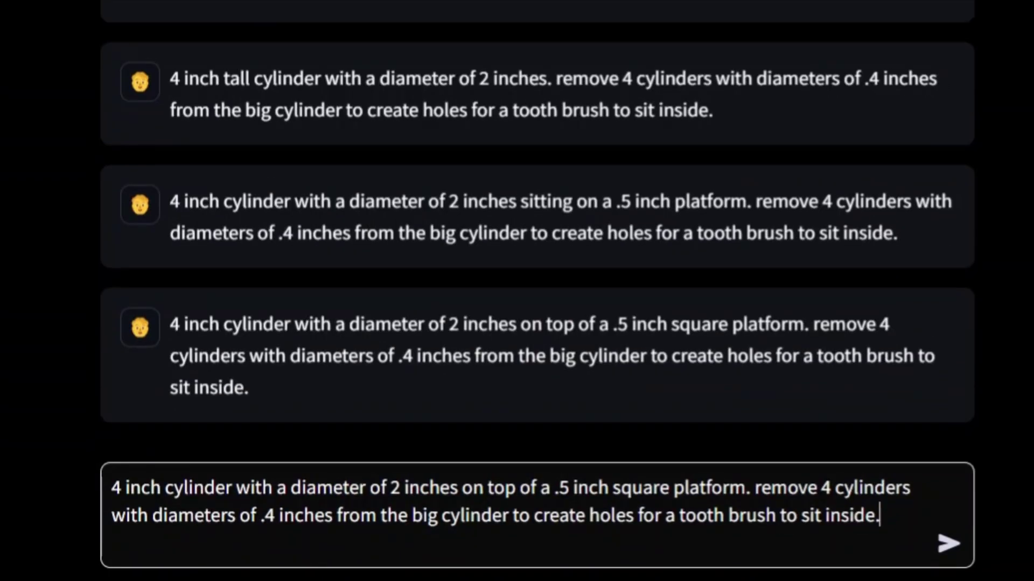
{"action": "type", "text": "6"}
{"action": "key", "text": "Return"}
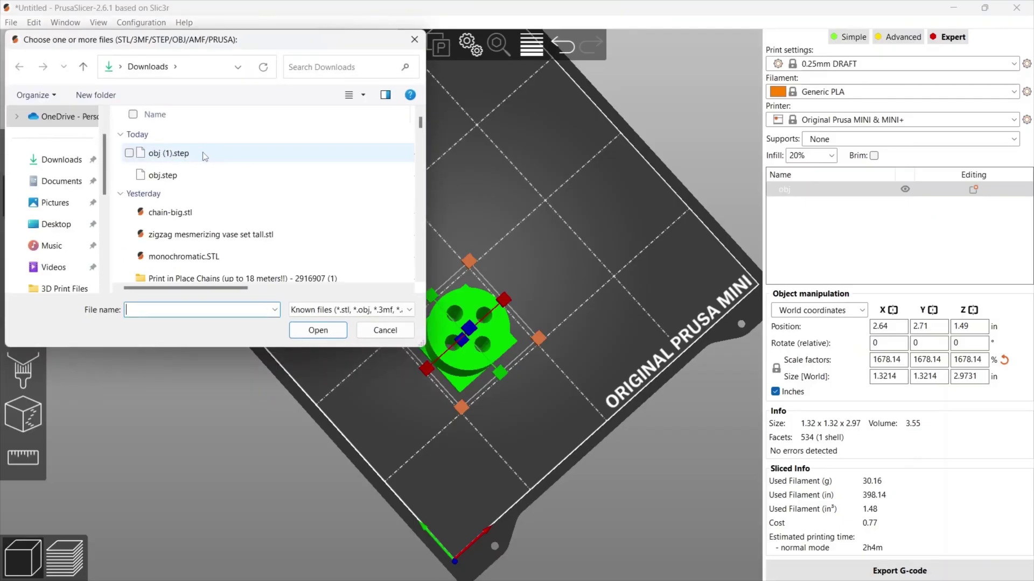
{"action": "double_click", "coordinate": [204, 156]}
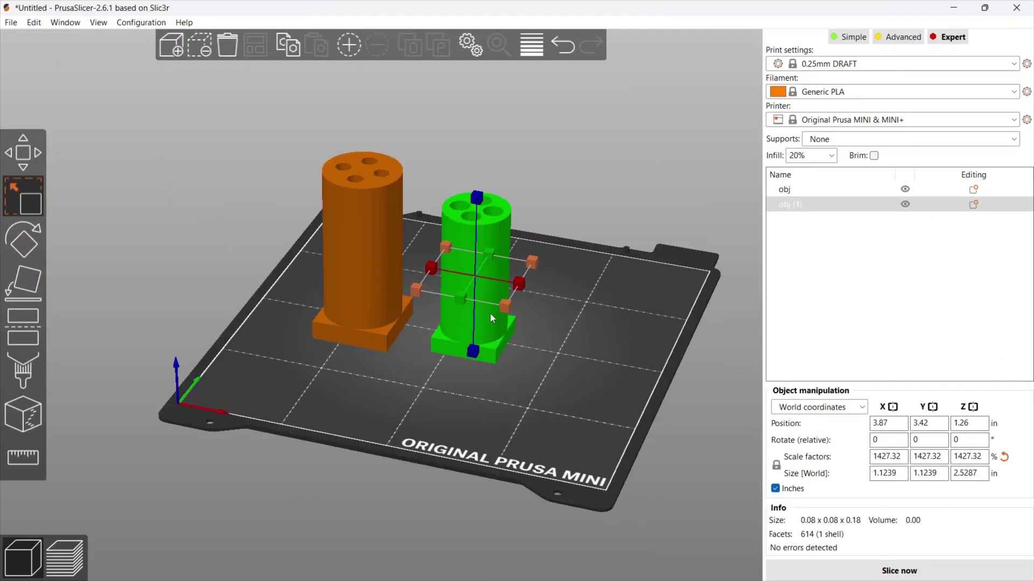
Scale the new holder model up to about 1.13 × 2.54 inches.
{"action": "key", "text": "s"}
{"action": "mouse_move", "coordinate": [106, 310]}
{"action": "left_mouse_down"}
{"action": "mouse_move", "coordinate": [461, 372]}
{"action": "mouse_move", "coordinate": [482, 390]}
{"action": "left_mouse_up"}
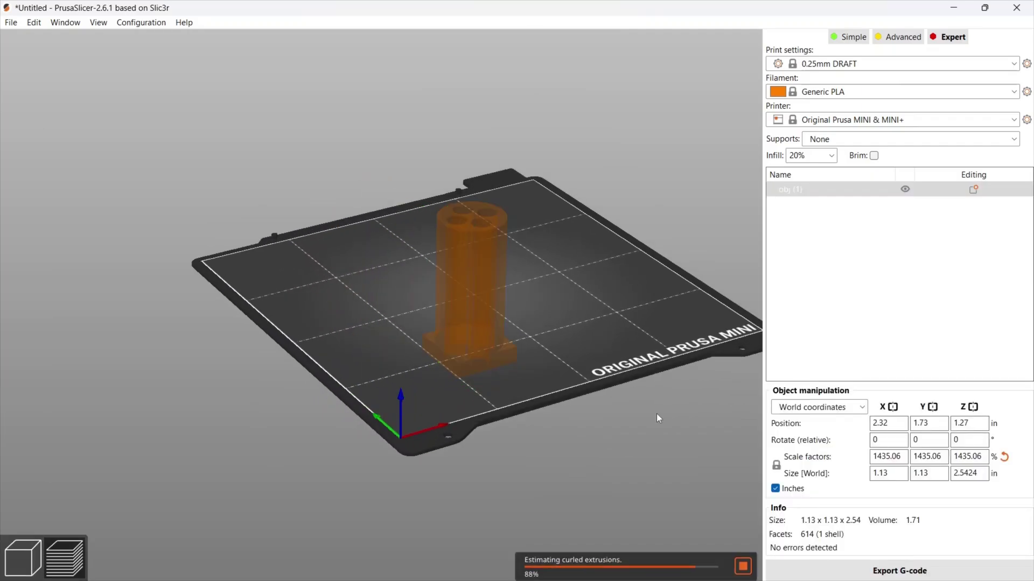